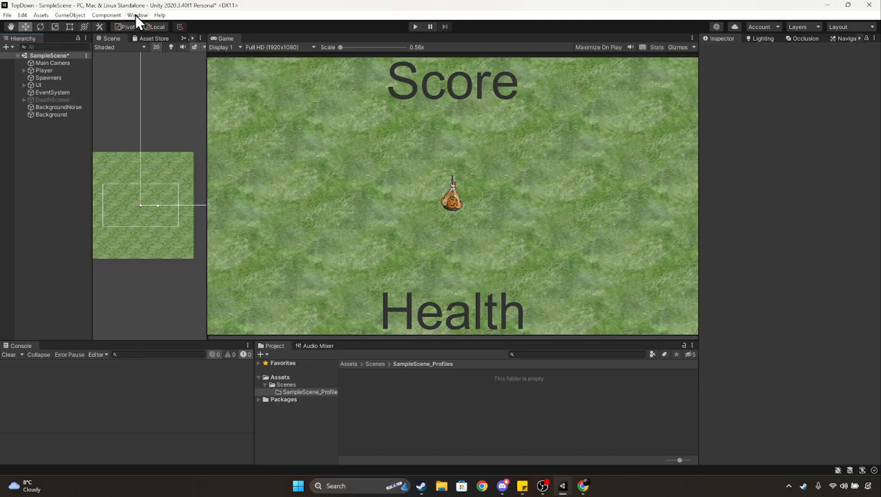
Save SampleScene and open the Package Manager
key("ctrl+s")
left_click(137, 16)
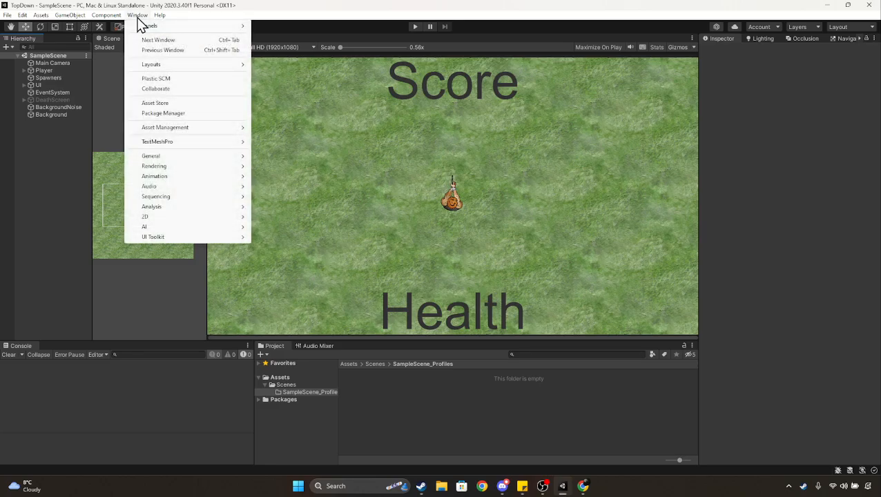
left_click(158, 113)
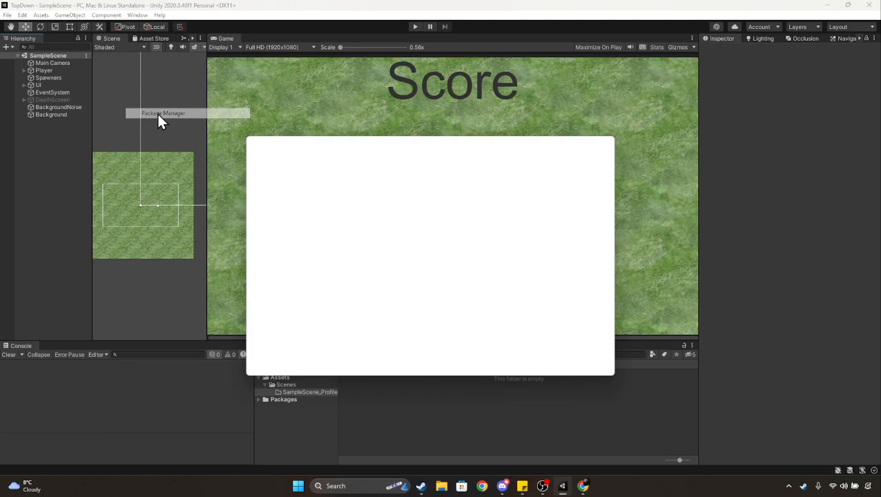
Look through the My Assets, In Project and Built-in package sources and return to the Unity Registry
left_click(286, 152)
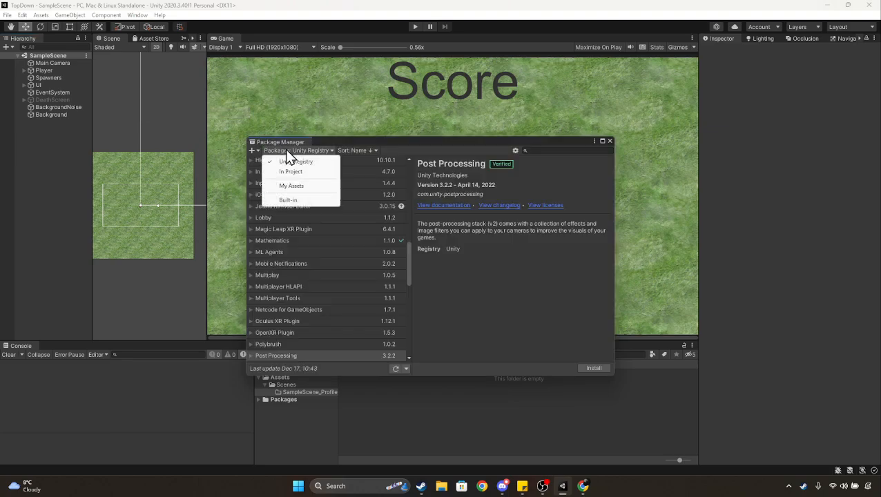
left_click(304, 165)
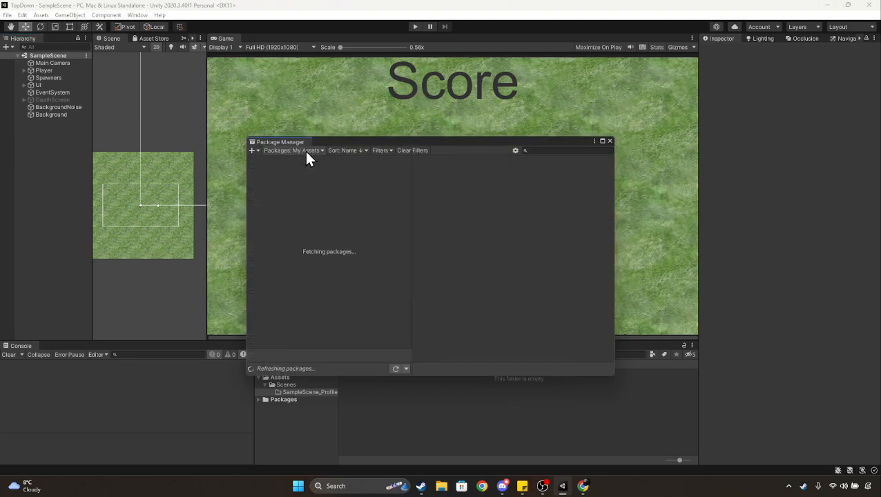
left_click(304, 149)
left_click(307, 173)
left_click(308, 150)
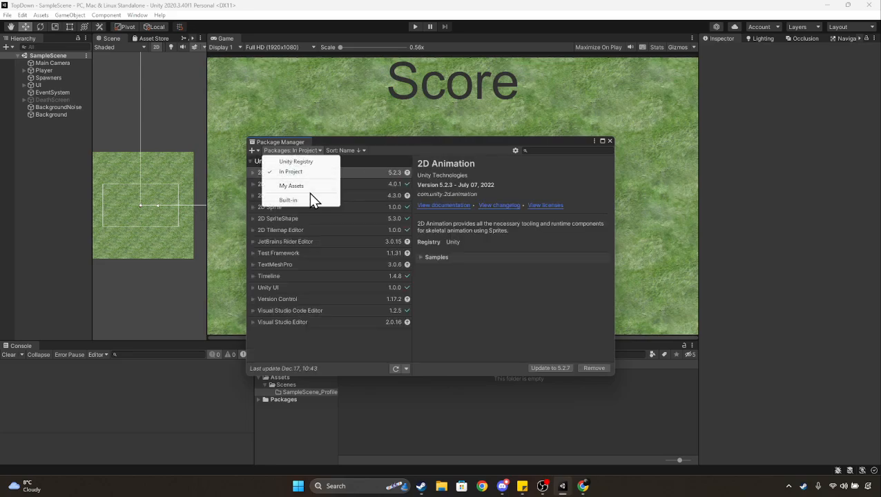
left_click(308, 200)
left_click(307, 150)
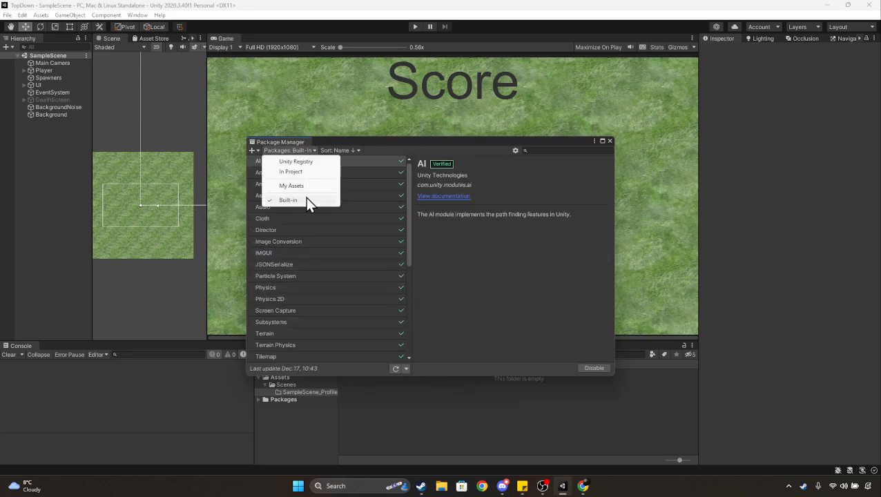
left_click(304, 163)
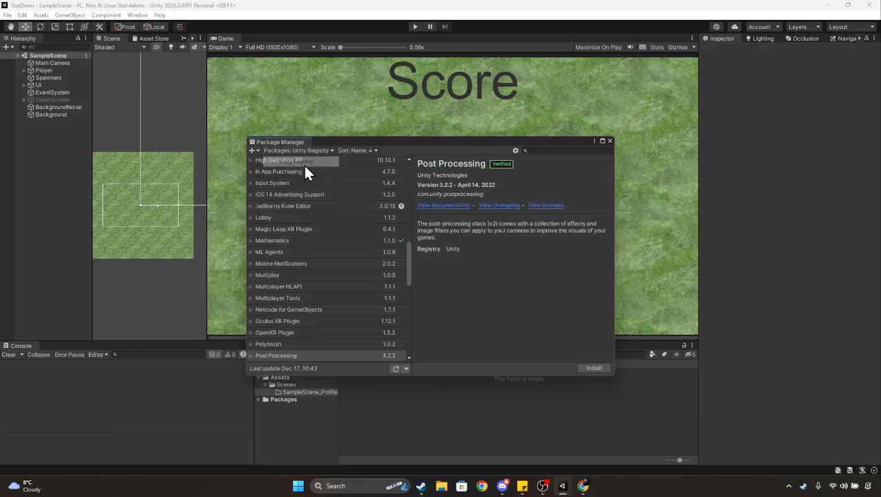
Search the registry for "post", install the Post Processing 3.2.2 package and close the Package Manager
left_click(549, 149)
type("pos")
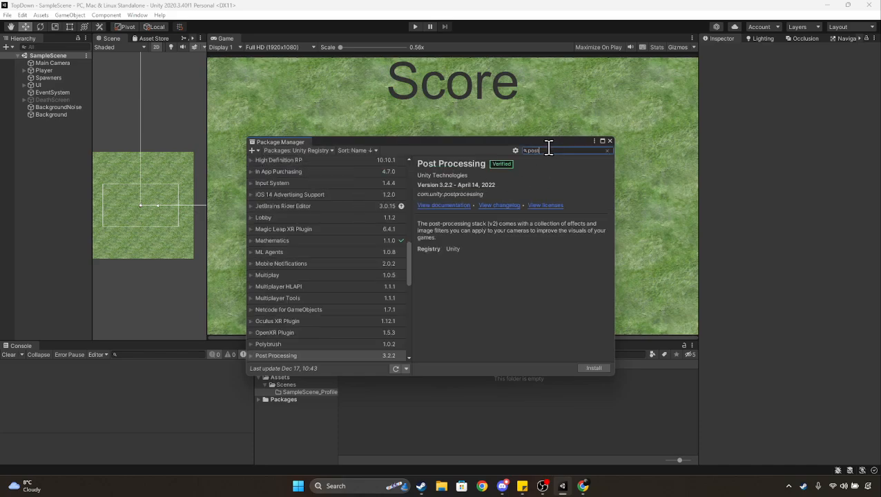
type("t")
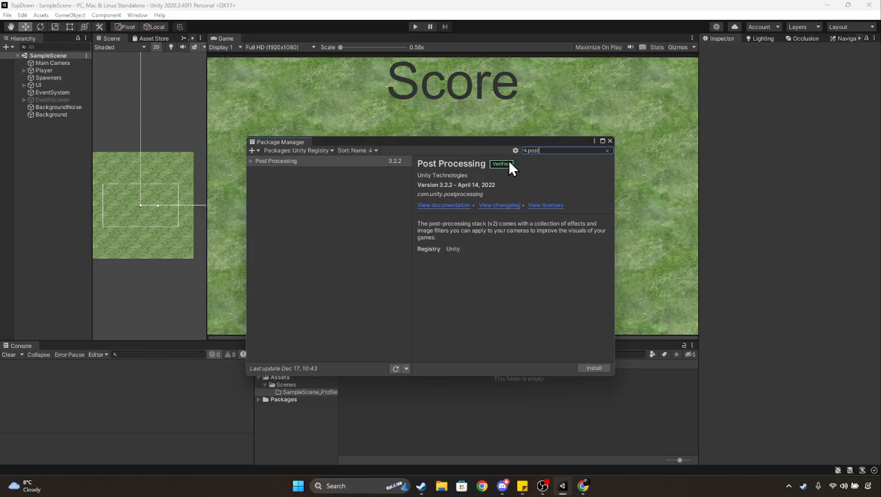
left_click(595, 368)
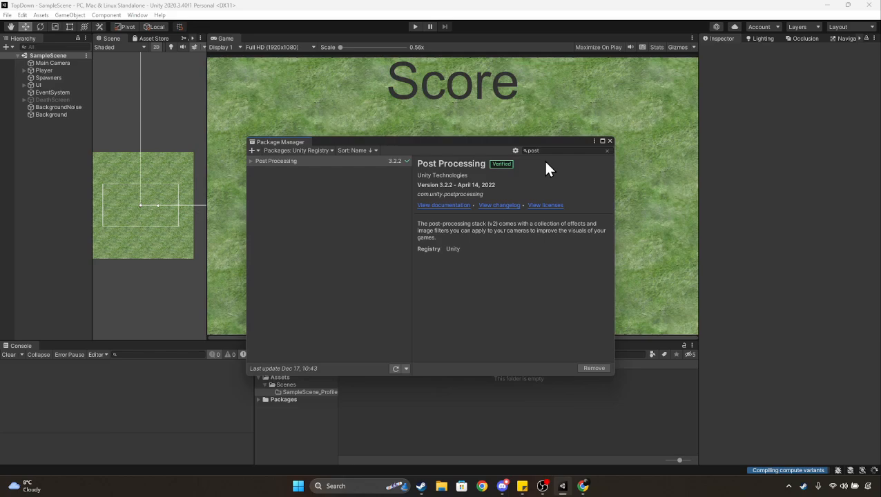
left_click(610, 141)
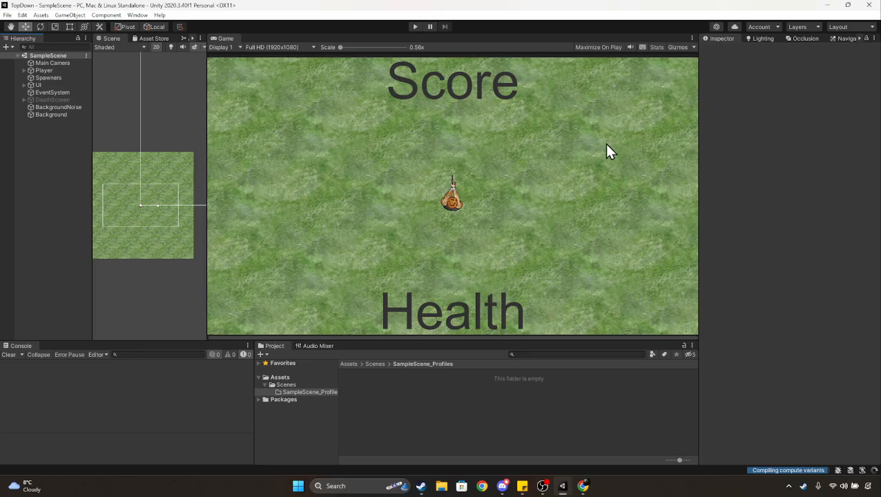
Add a Post-process Layer component to the Main Camera and set its volume blending layer to Everything
left_click(54, 114)
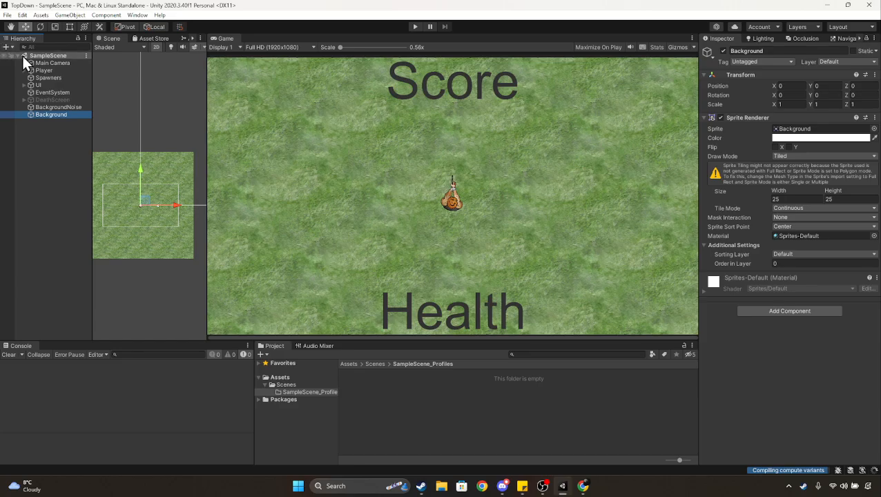
left_click(54, 63)
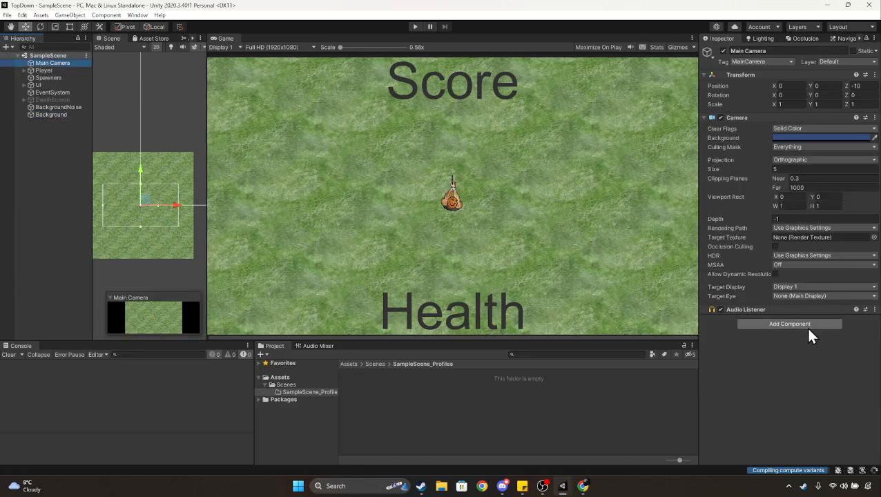
left_click(807, 327)
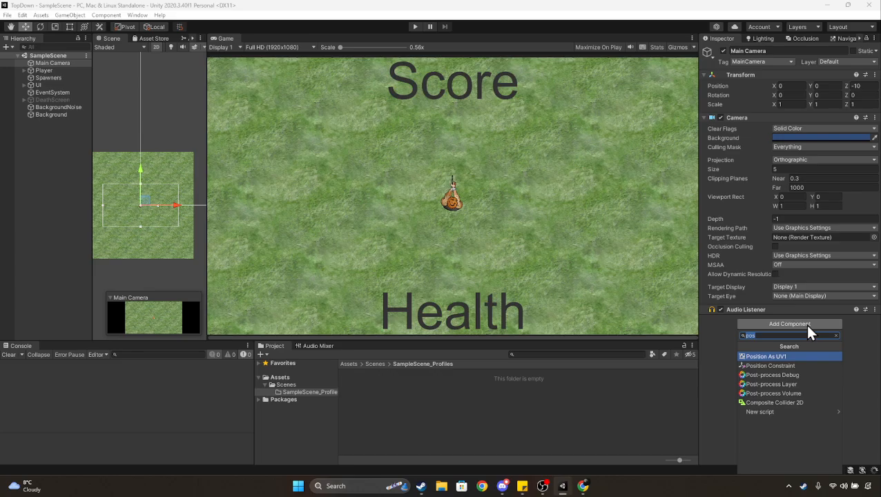
type("post")
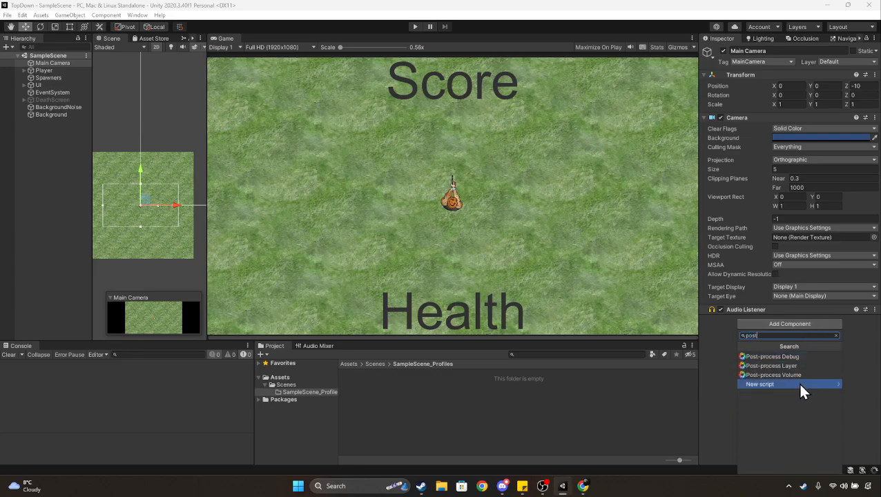
left_click(785, 367)
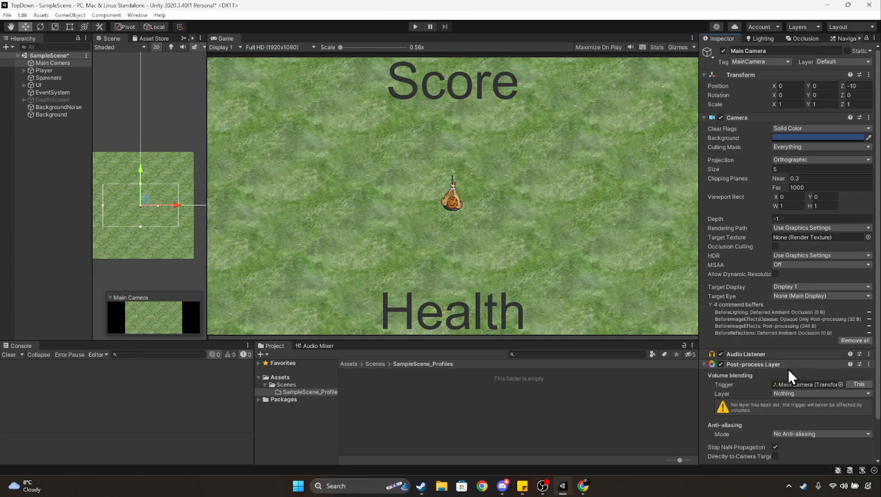
scroll(790, 375, "down", 3)
left_click(792, 351)
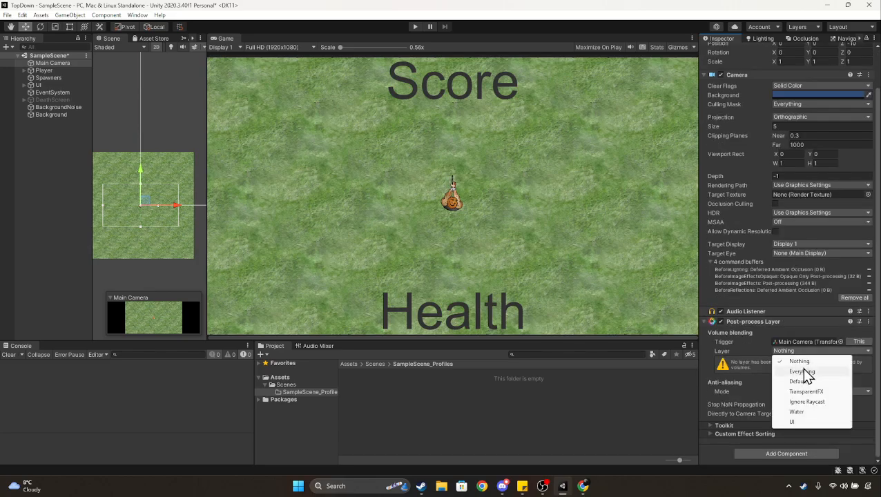
left_click(802, 369)
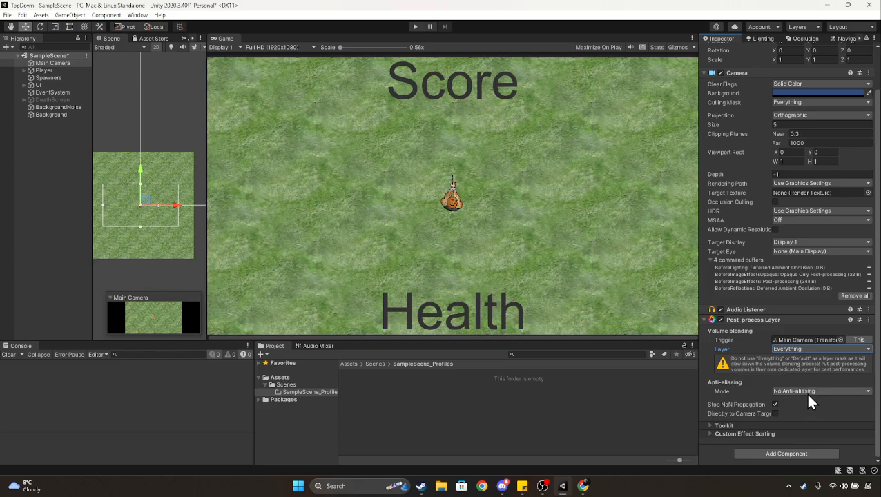
Add a Post-process Volume component to the Main Camera and expand its settings
left_click(820, 456)
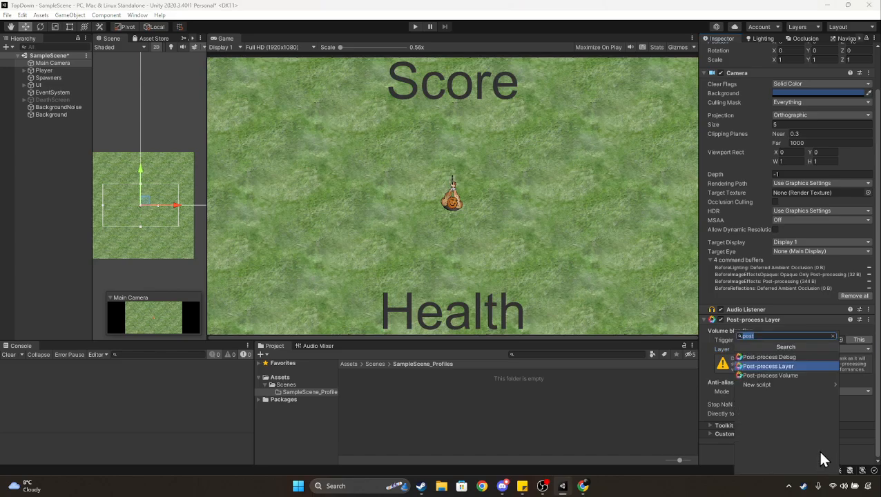
key("Down")
key("Return")
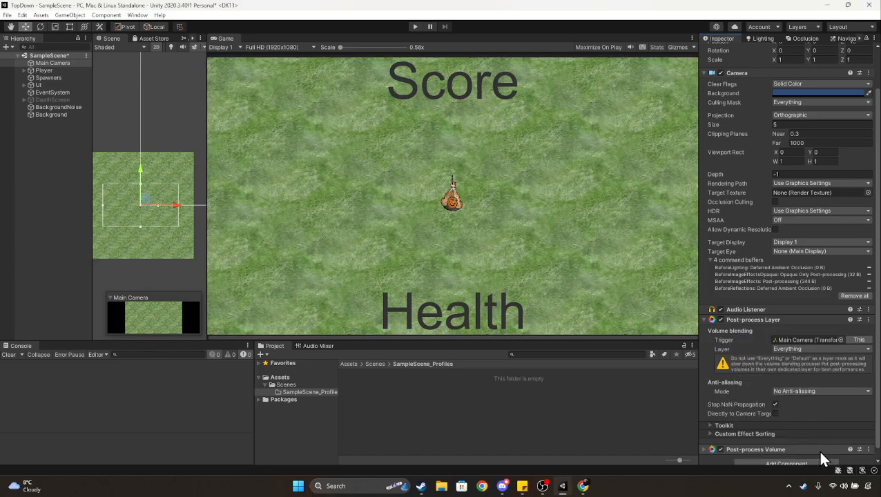
scroll(816, 421, "down", 1)
left_click(703, 439)
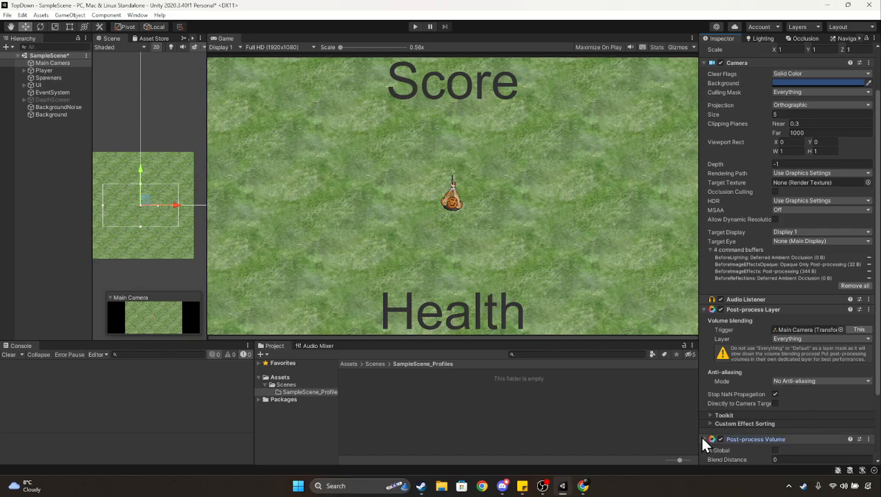
Make the Post-process Volume global and create a new profile for it
scroll(732, 421, "down", 4)
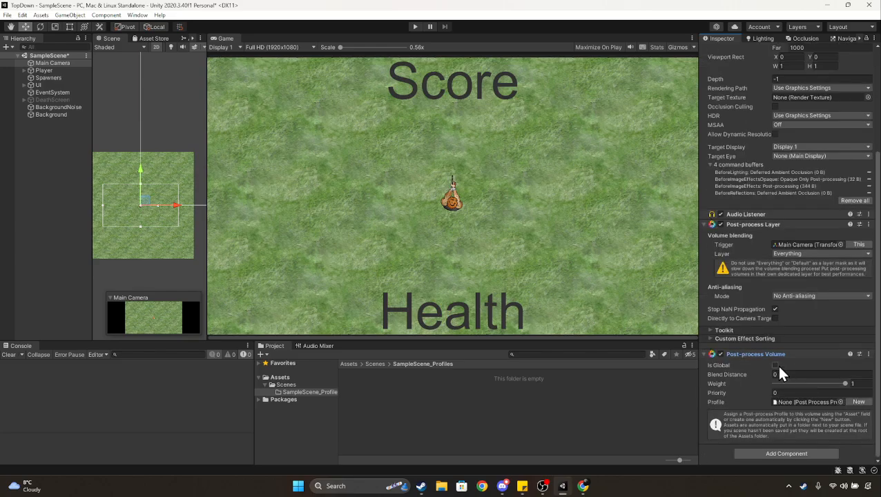
left_click(777, 366)
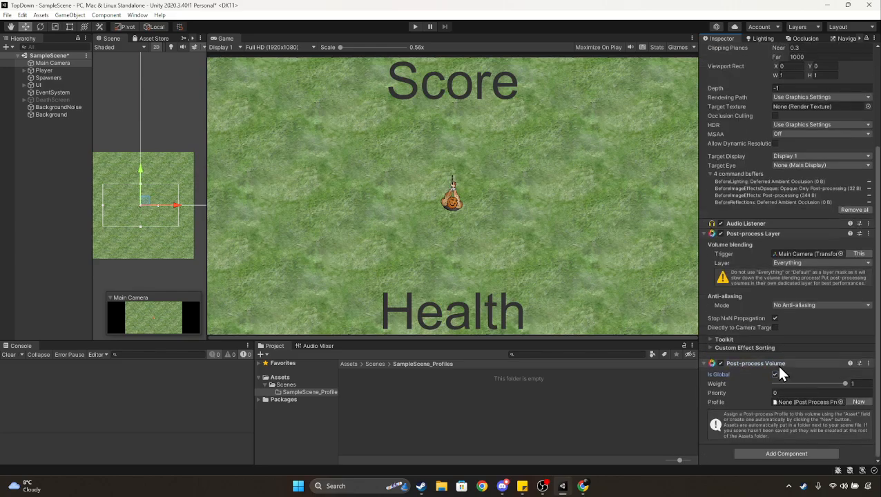
left_click(856, 403)
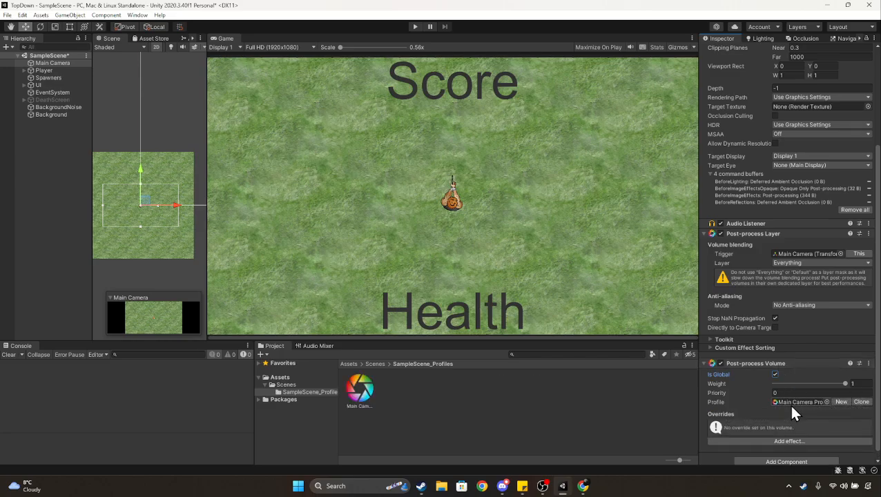
Add a Bloom effect to the Post-process Volume's overrides
scroll(790, 406, "down", 1)
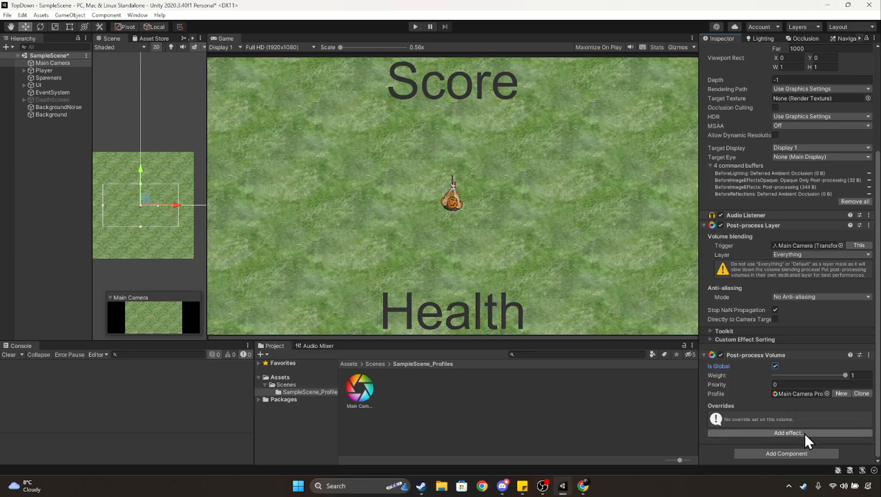
left_click(803, 433)
mouse_move(817, 440)
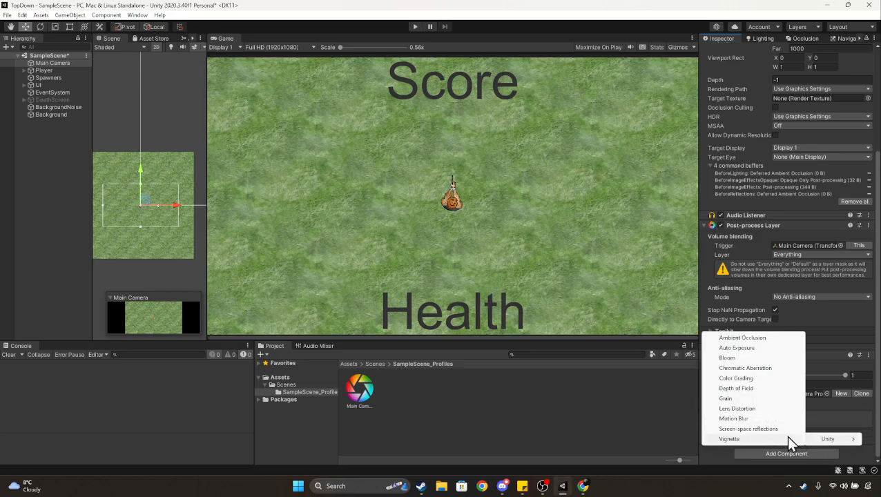
left_click(754, 358)
scroll(739, 394, "down", 3)
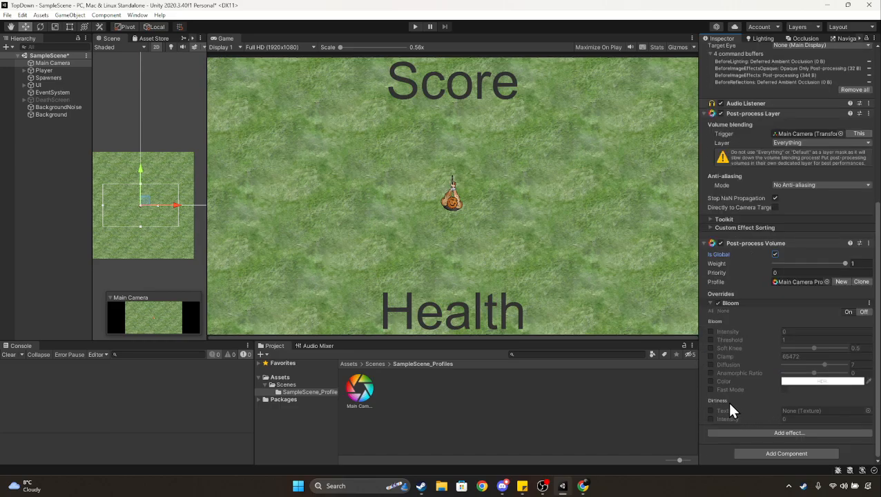
Try a Bloom intensity of about 20.5, switch the intensity override off again and collapse the Bloom settings
left_click(710, 332)
left_click_drag(729, 329, 567, 317)
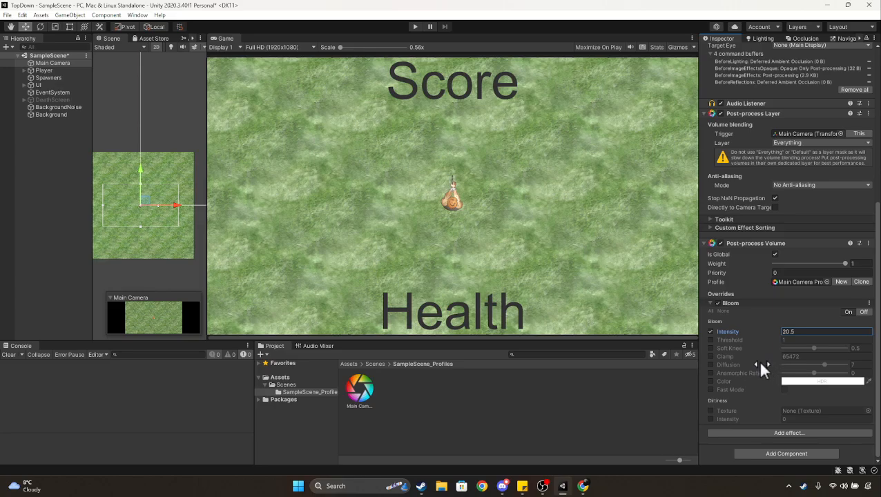
left_click(710, 332)
left_click(711, 304)
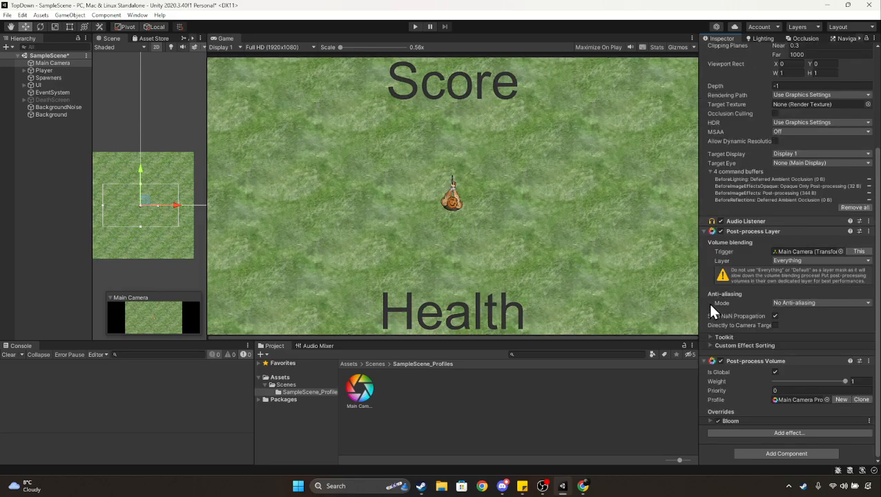
Add a Vignette effect to the Post-process Volume's overrides and expand its settings
left_click(796, 435)
mouse_move(808, 440)
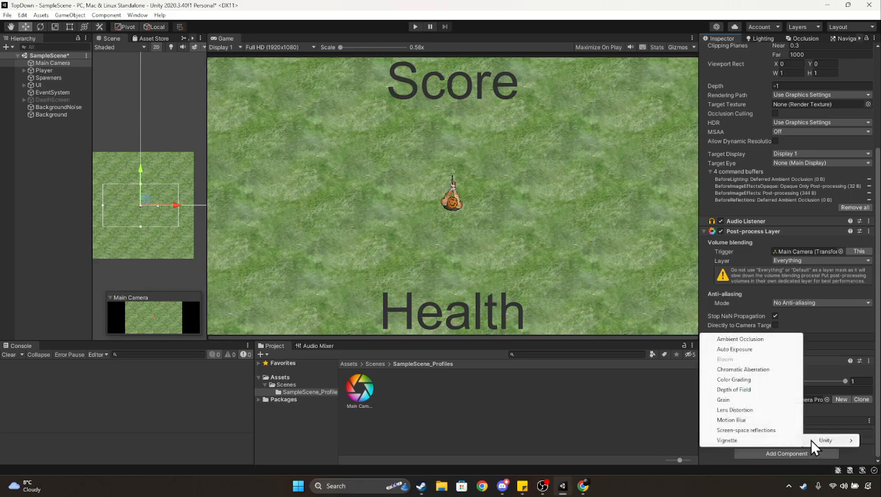
left_click(754, 441)
left_click(710, 429)
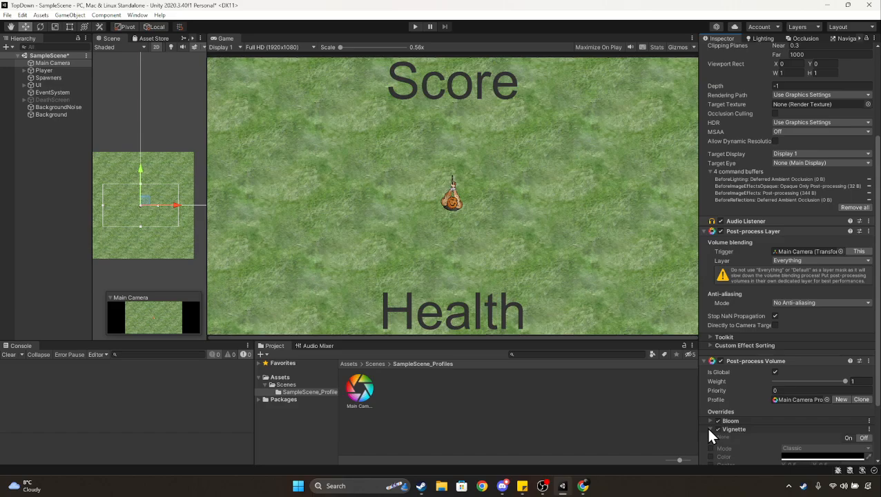
scroll(724, 403, "down", 3)
Enable the Vignette's mode and intensity overrides, keeping Classic mode and setting the intensity to about 0.83
left_click(711, 369)
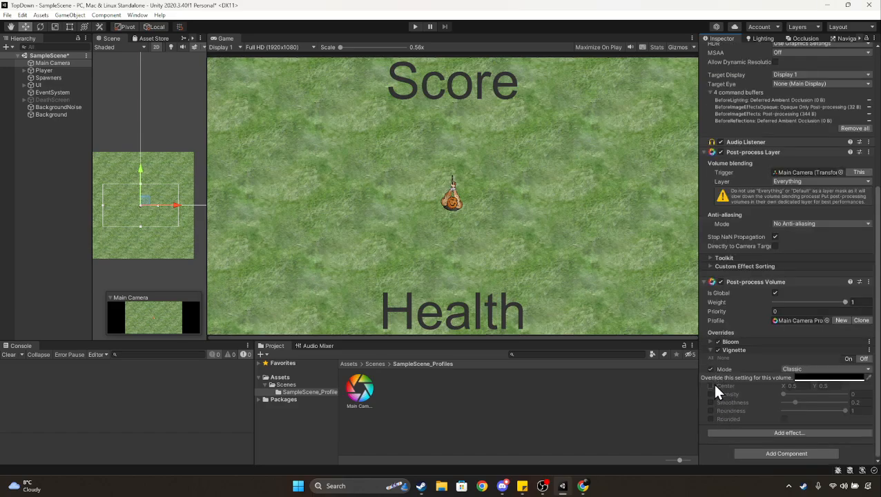
left_click(710, 394)
left_click_drag(717, 397, 751, 403)
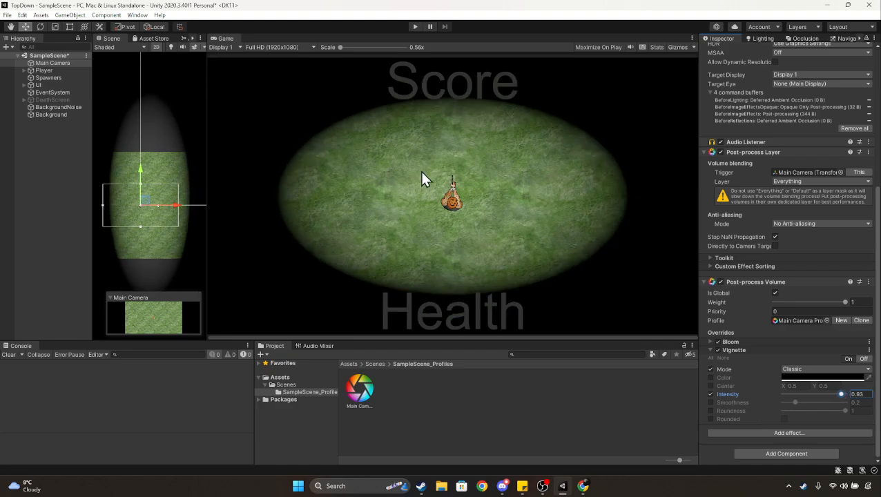
Run the game and move the player down and to the left to test the vignette
left_click(415, 27)
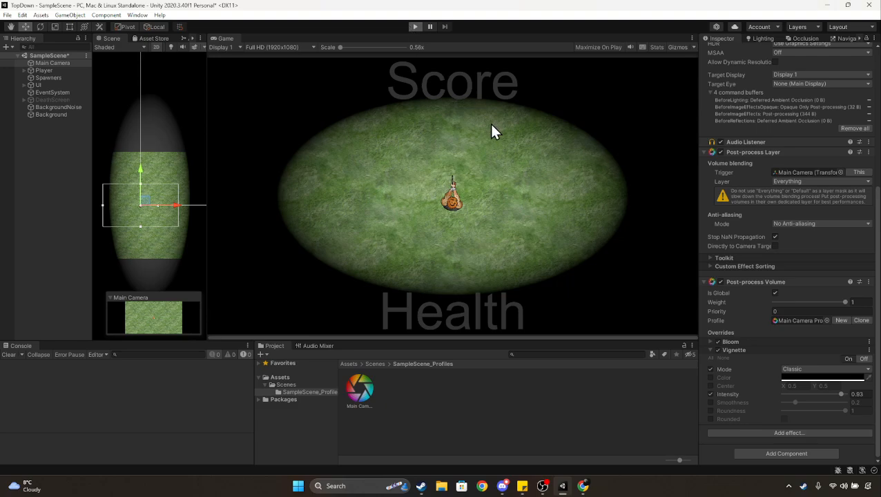
key("s")
key("a")
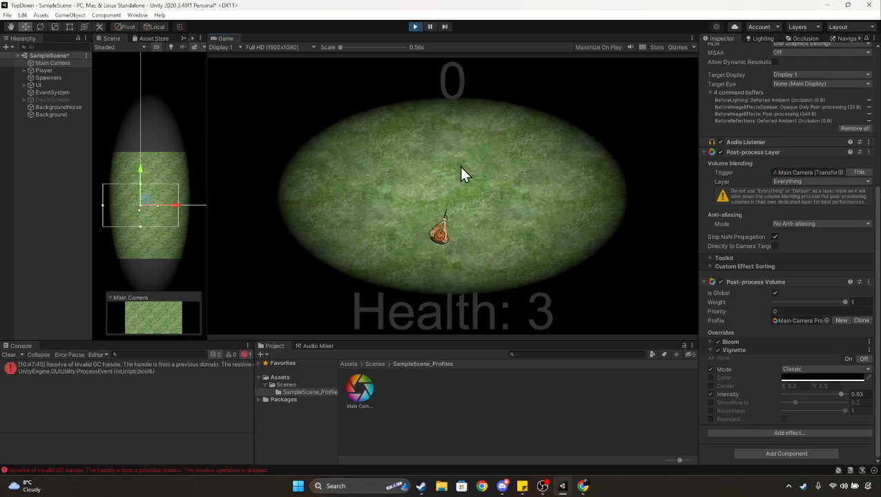
Play-test the game with the vignette active, moving the player around and shooting enemies, and stop the run
key("d")
key("w")
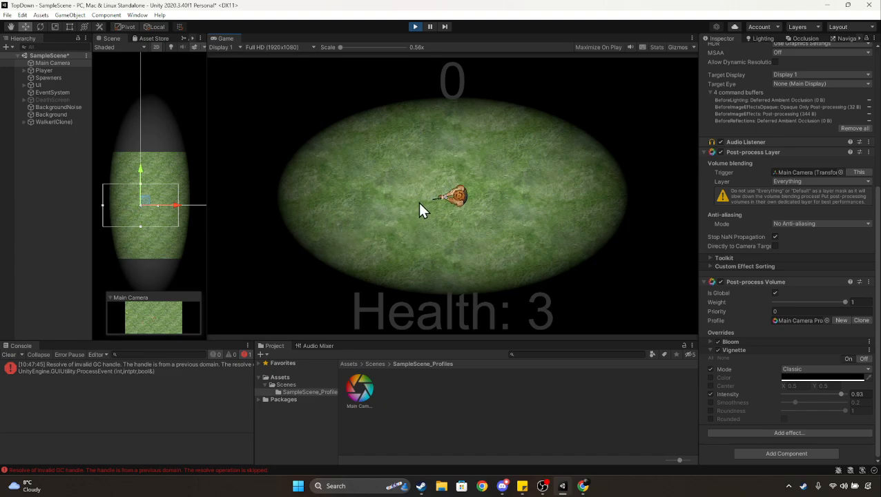
key("a")
key("s")
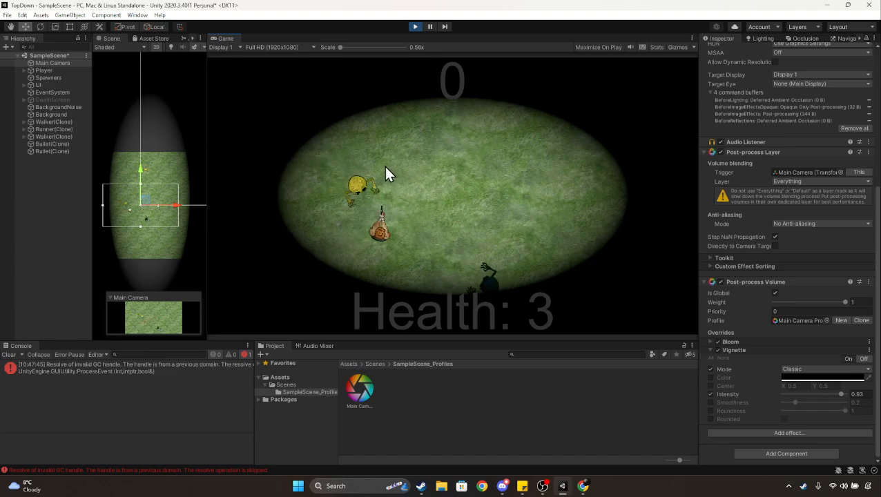
left_click(384, 169)
left_click(381, 207)
key("w")
left_click(399, 236)
key("d")
left_click(407, 230)
key("s")
left_click(415, 224)
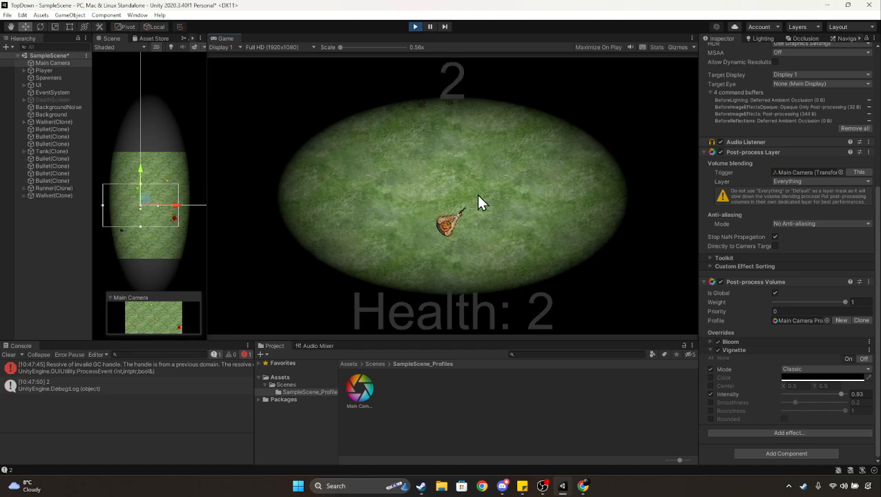
key("w")
key("a")
left_click(458, 138)
key("w")
key("d")
left_click(434, 219)
key("s")
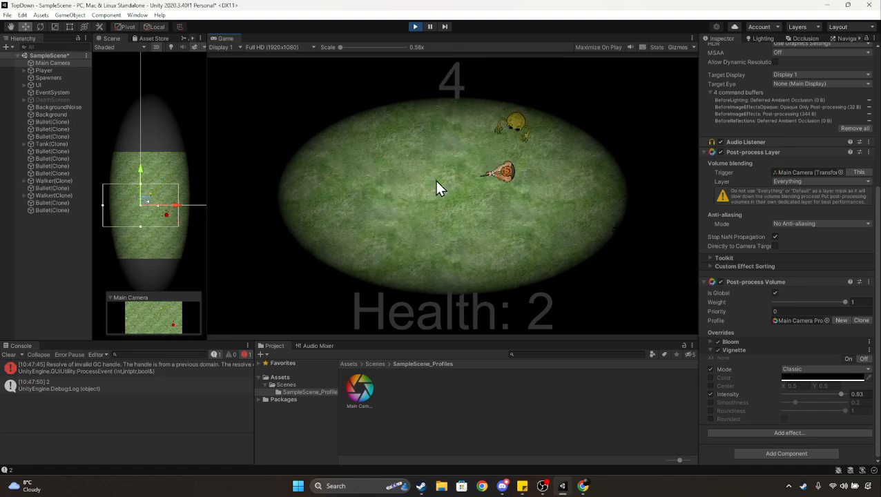
key("a")
left_click(526, 164)
key("a")
key("w")
left_click(582, 245)
key("d")
left_click(581, 245)
left_click(577, 240)
key("s")
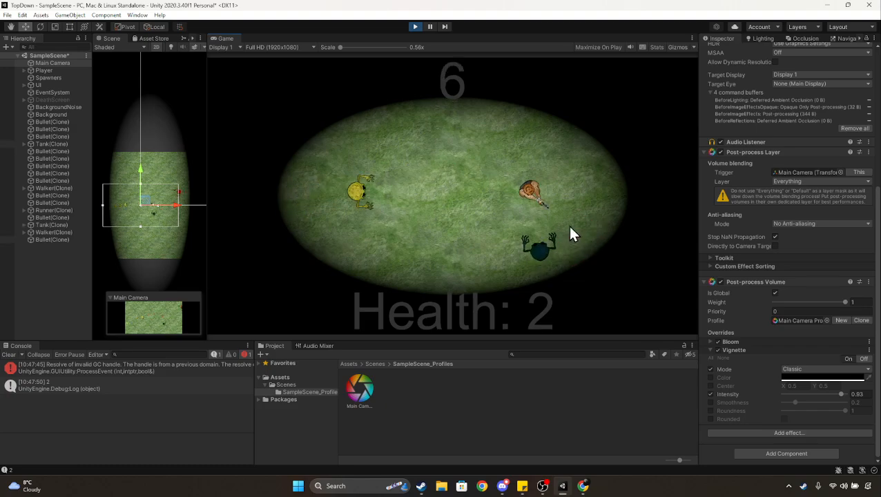
key("a")
left_click(415, 26)
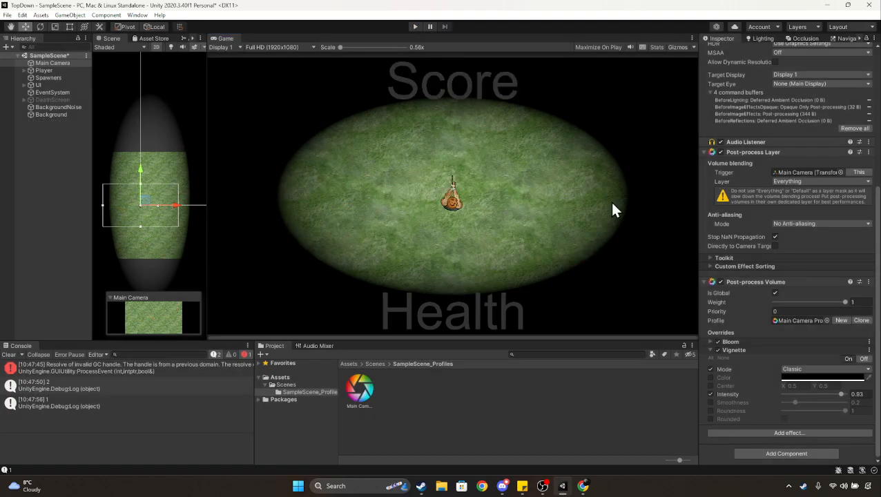
Disable the Vignette and Bloom overrides, and add a Color Grading effect to the Post-process Volume with its settings expanded
left_click(719, 350)
left_click(711, 350)
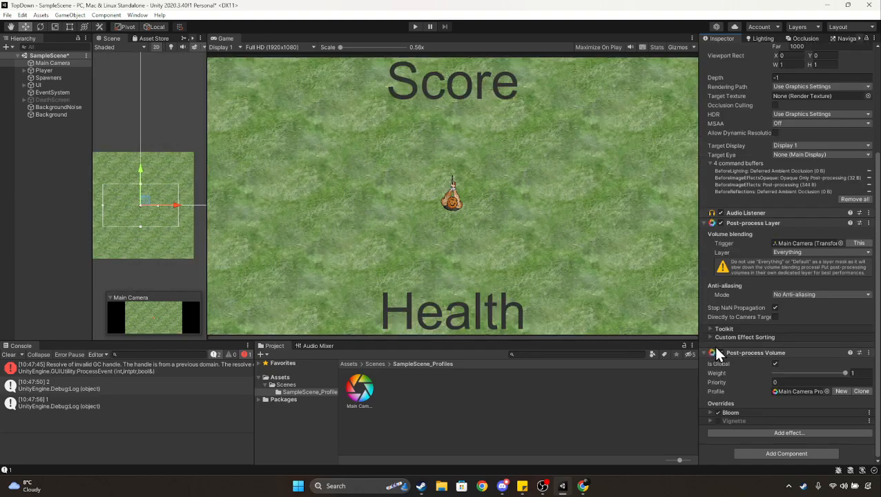
left_click(722, 434)
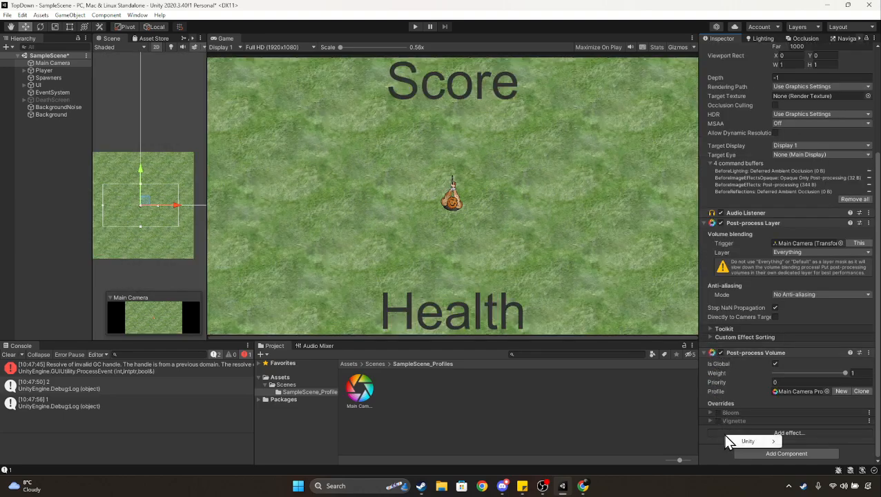
mouse_move(736, 443)
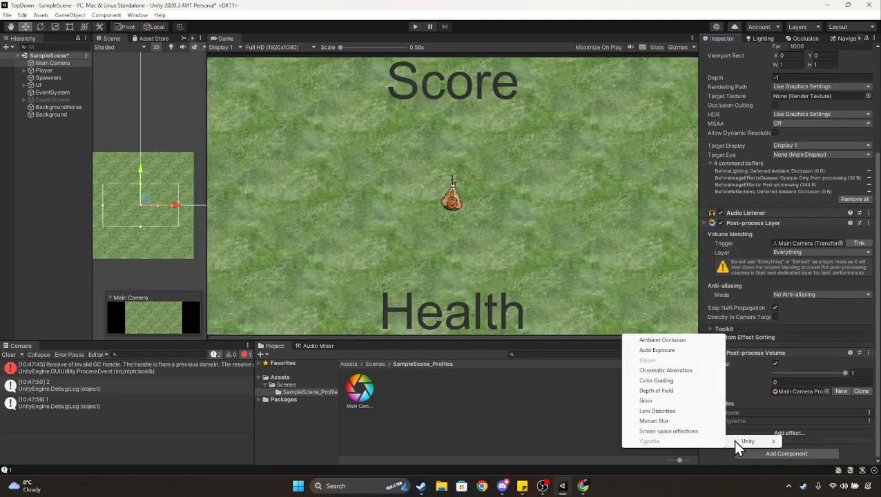
left_click(667, 381)
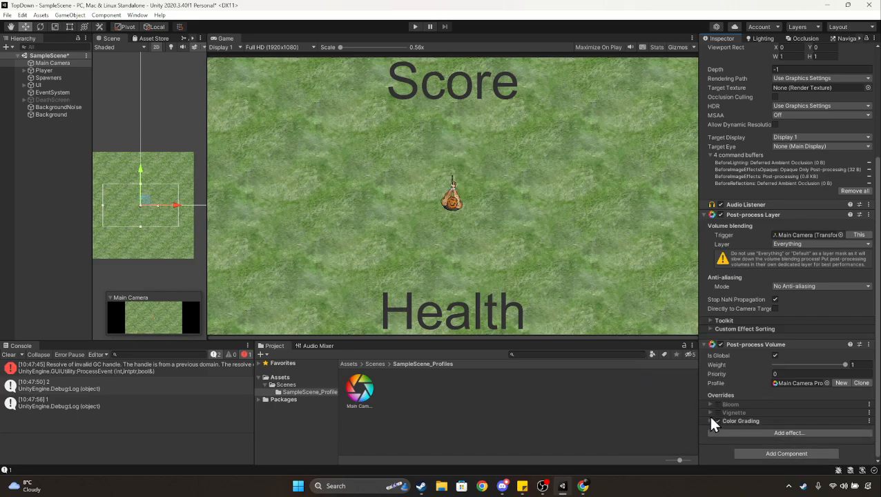
left_click(711, 421)
Enable Color Grading's saturation override and set it to -100, switching the briefly tried contrast override back off
scroll(752, 383, "down", 10)
scroll(765, 289, "up", 3)
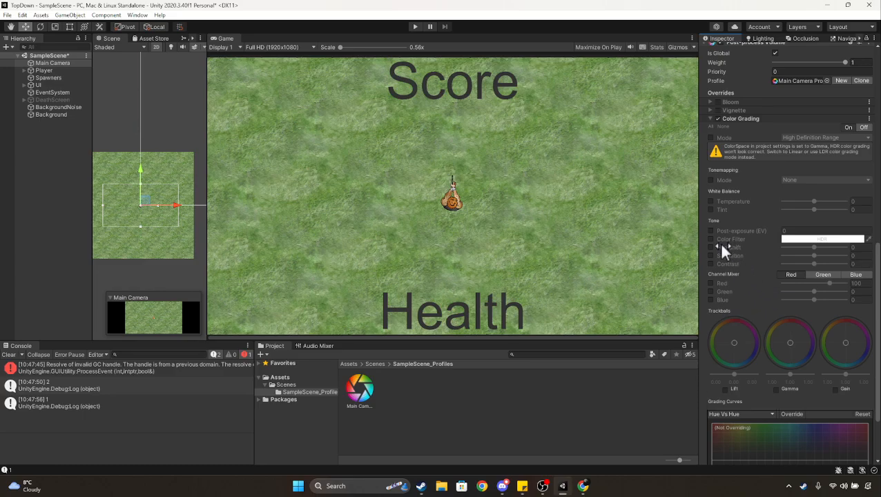
left_click(712, 264)
mouse_move(817, 266)
left_mouse_down()
mouse_move(779, 267)
mouse_move(858, 274)
mouse_move(813, 272)
left_mouse_up()
left_click(862, 264)
left_click(711, 256)
left_click(710, 264)
left_click_drag(809, 256, 773, 254)
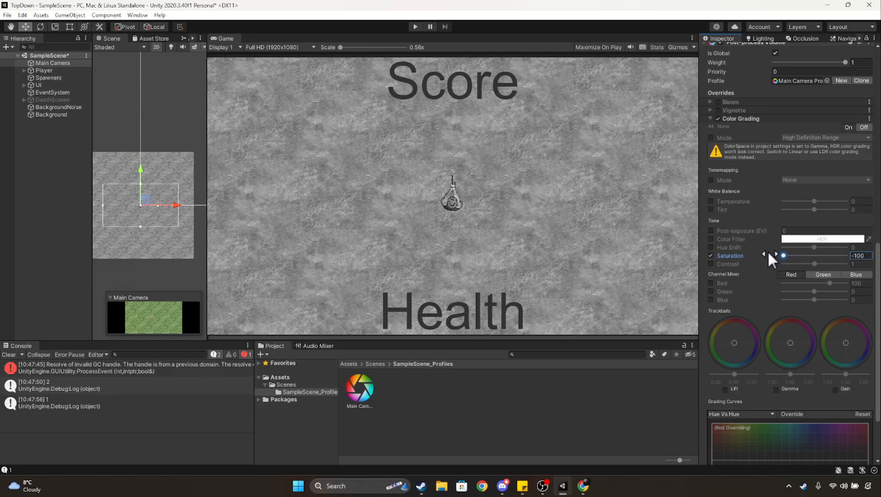
Run the game in black and white, move the player around shooting enemies, and stop the run
left_click(415, 27)
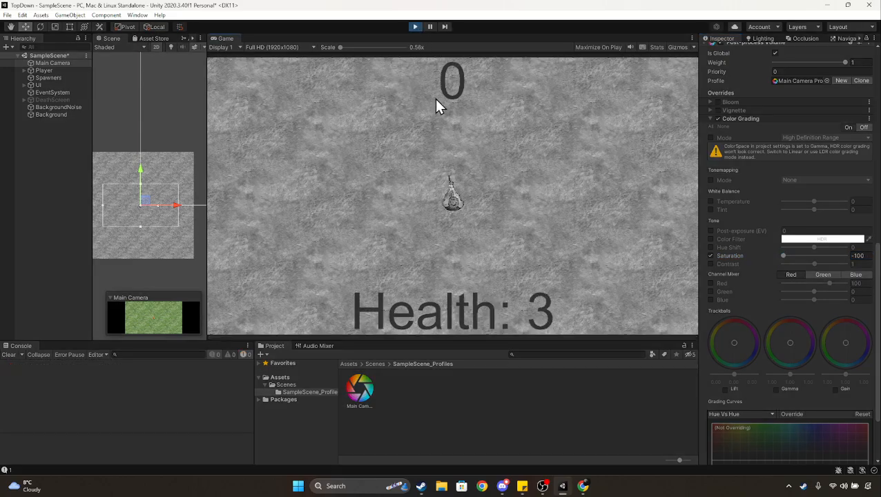
key("s")
key("a")
key("w")
key("d")
key("s")
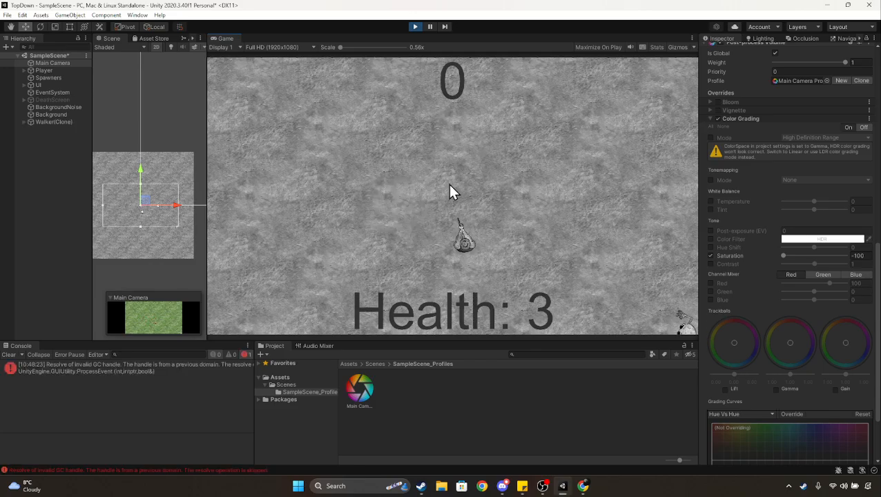
key("w")
key("a")
left_click(609, 281)
key("d")
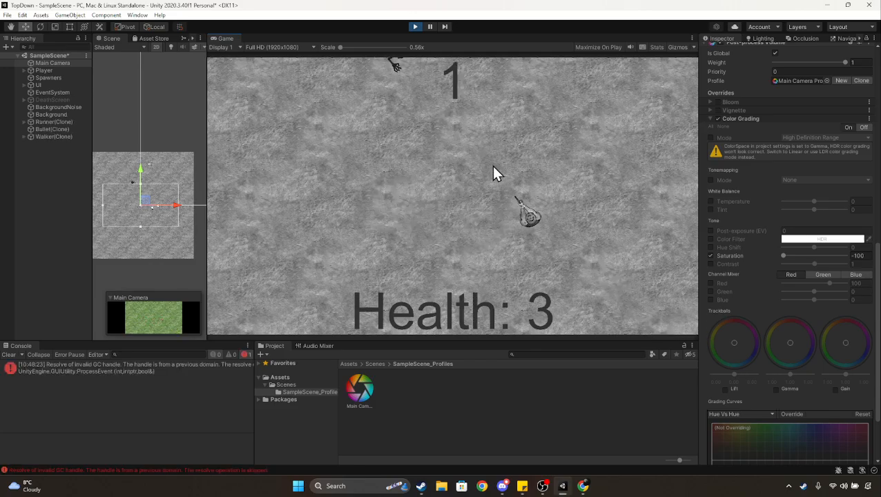
key("a")
left_click(458, 137)
key("d")
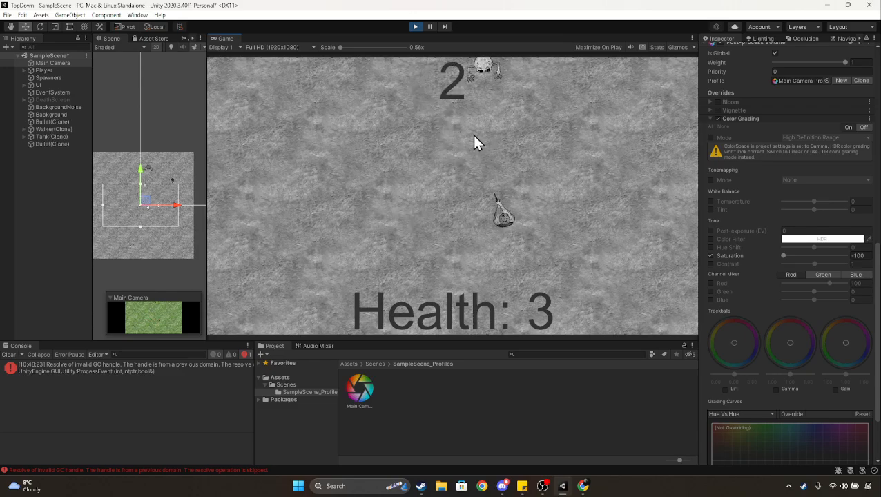
key("a")
left_click(488, 120)
key("w")
key("d")
left_click(493, 127)
key("s")
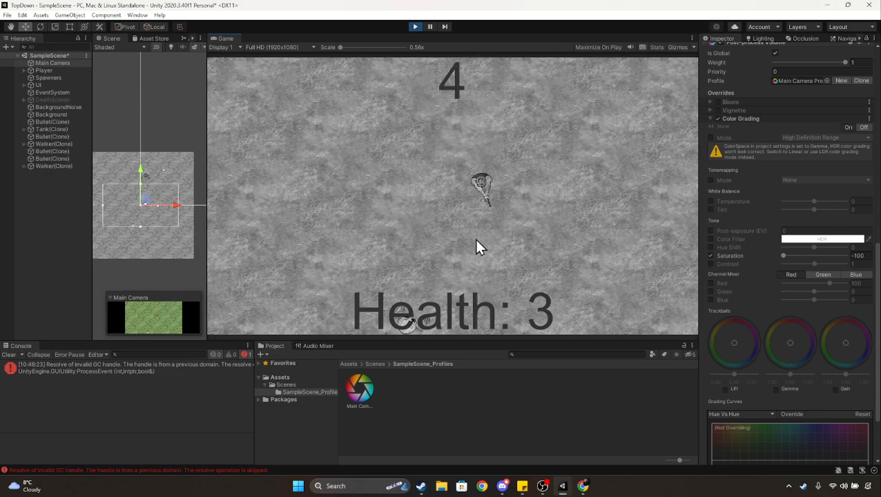
left_click(459, 250)
key("a")
left_click(413, 28)
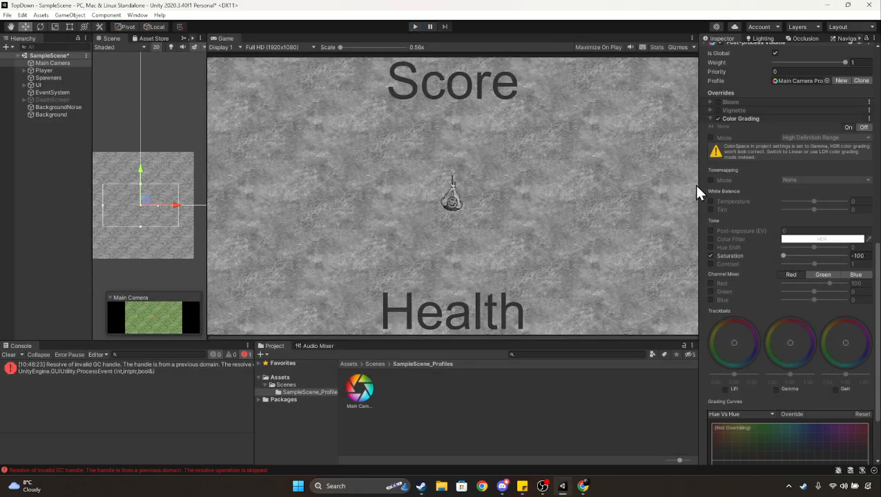
Disable and collapse Color Grading, and add a Grain effect to the Post-process Volume with its settings expanded
left_click(717, 118)
left_click(712, 119)
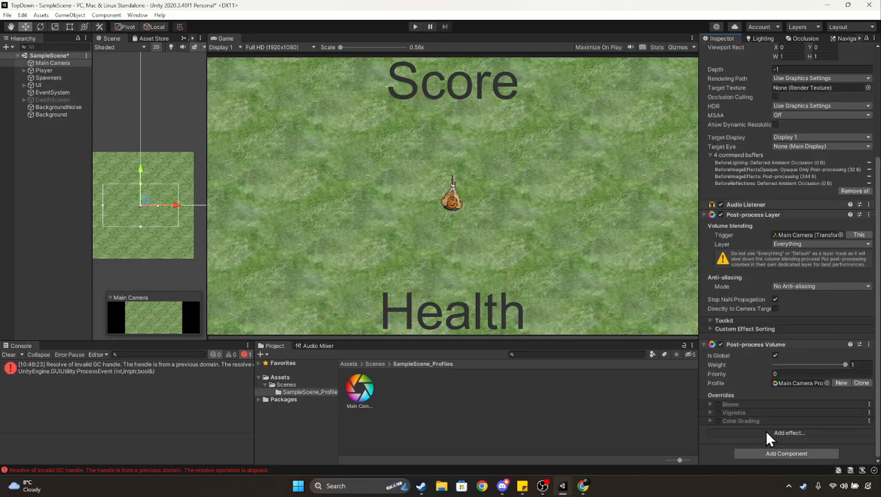
left_click(787, 434)
mouse_move(790, 438)
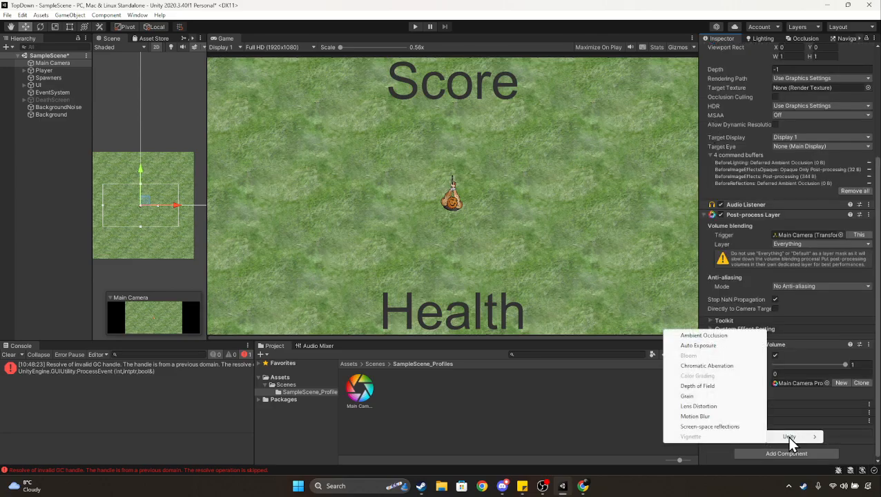
left_click(709, 397)
left_click(711, 429)
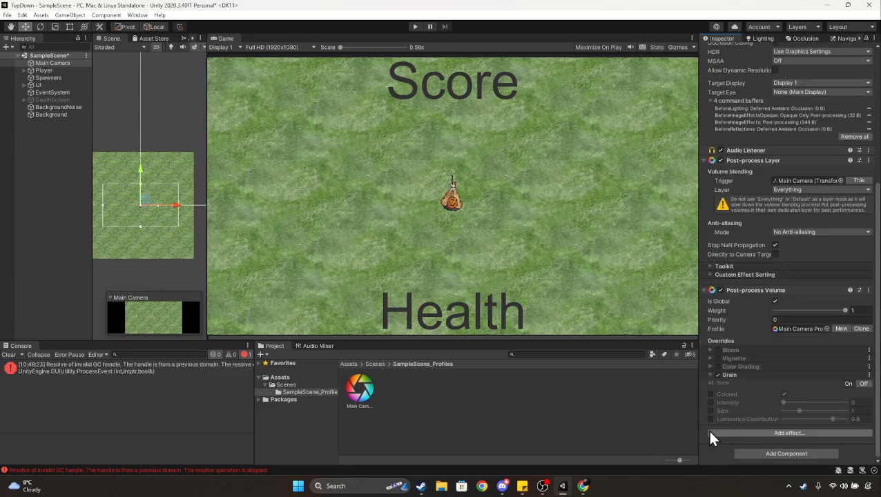
Try Grain's Colored and Intensity overrides by adjusting the intensity, and disable and collapse the Grain effect
left_click(710, 402)
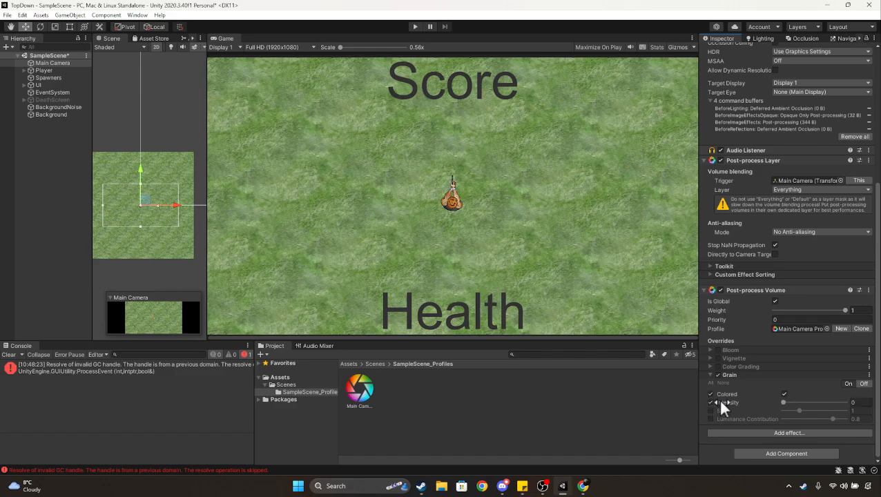
left_click_drag(721, 403, 783, 403)
left_click(718, 375)
left_click(709, 372)
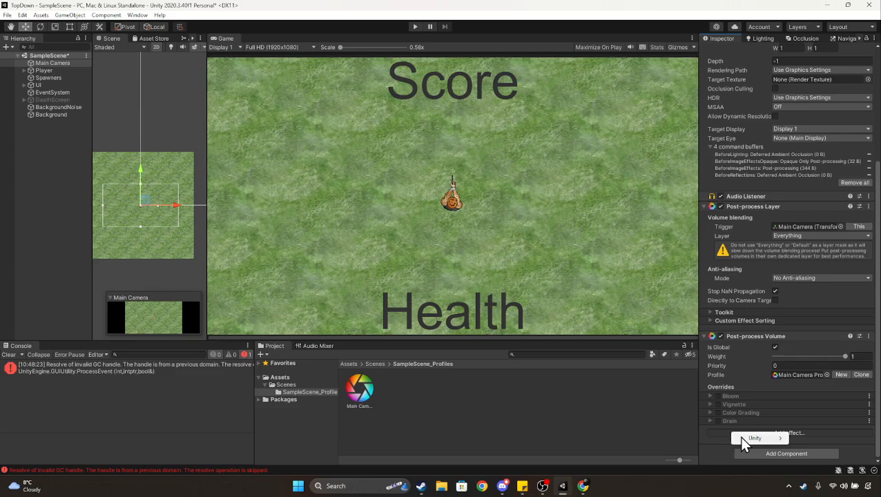
Add a Chromatic Aberration effect to the Post-process Volume and re-enable the Bloom and Color Grading overrides
mouse_move(736, 436)
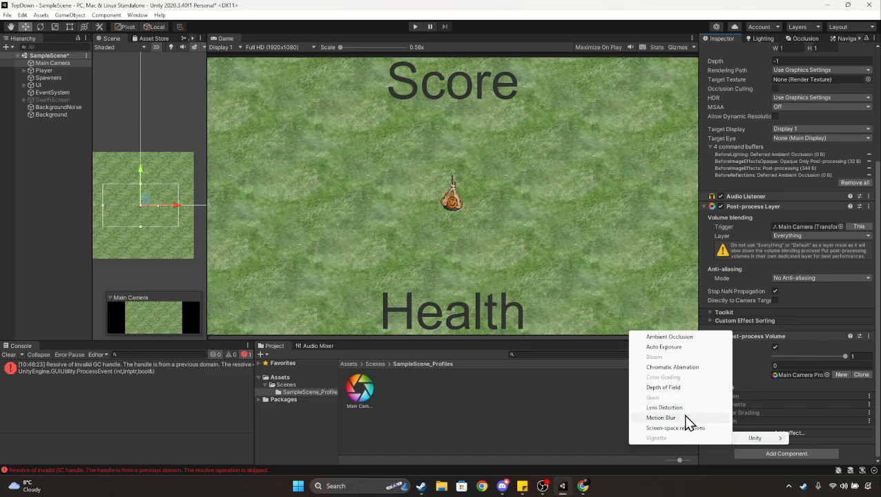
left_click(749, 364)
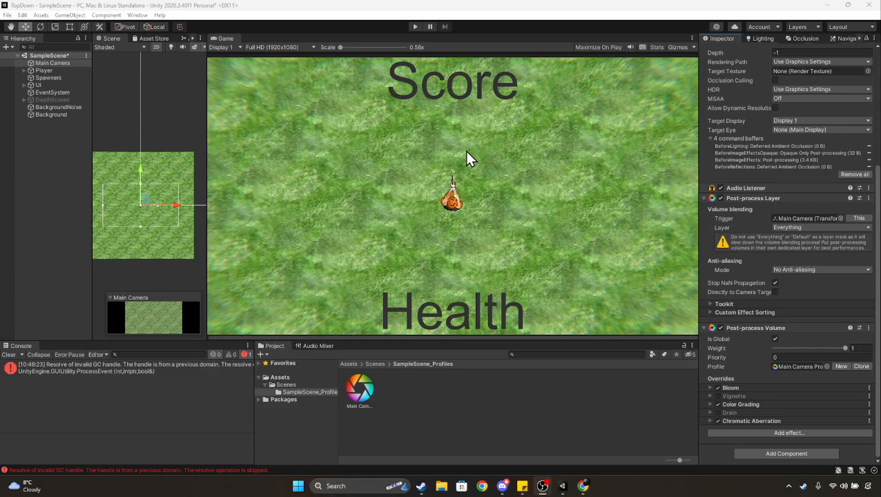
Play-test the game with Bloom, Color Grading and Chromatic Aberration combined, moving and shooting enemies, and stop the run
left_click(414, 28)
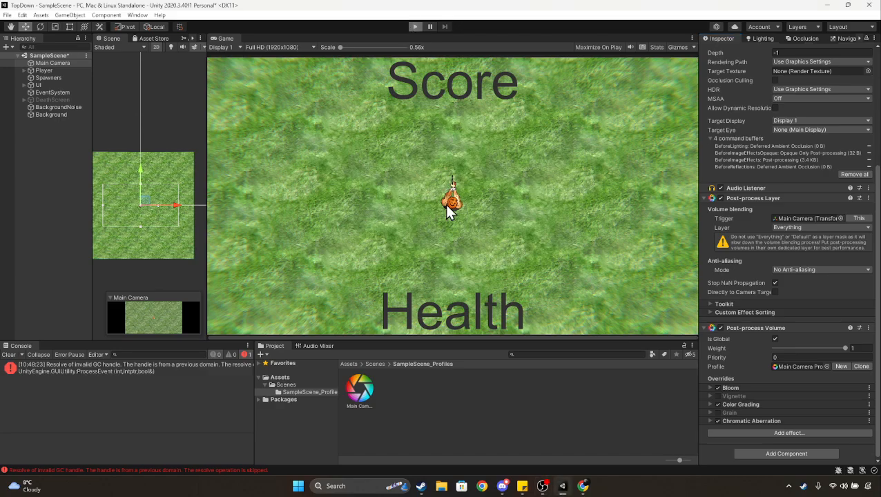
key("a")
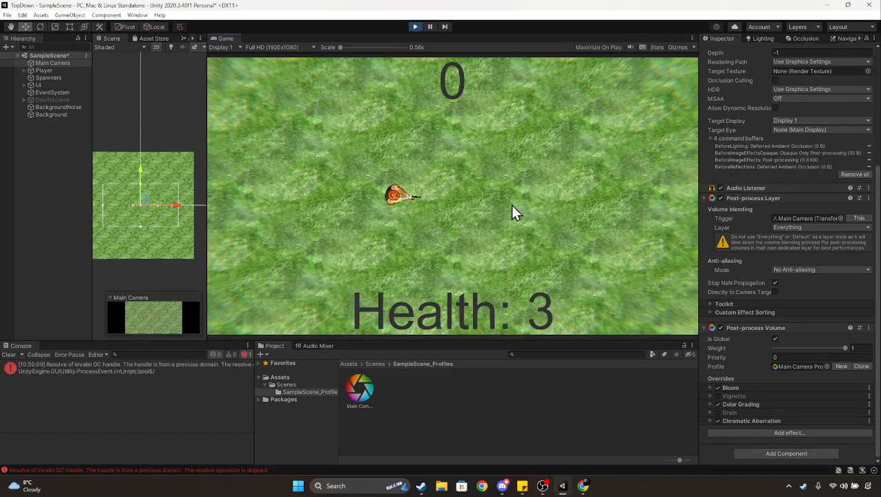
key("s")
key("w")
key("d")
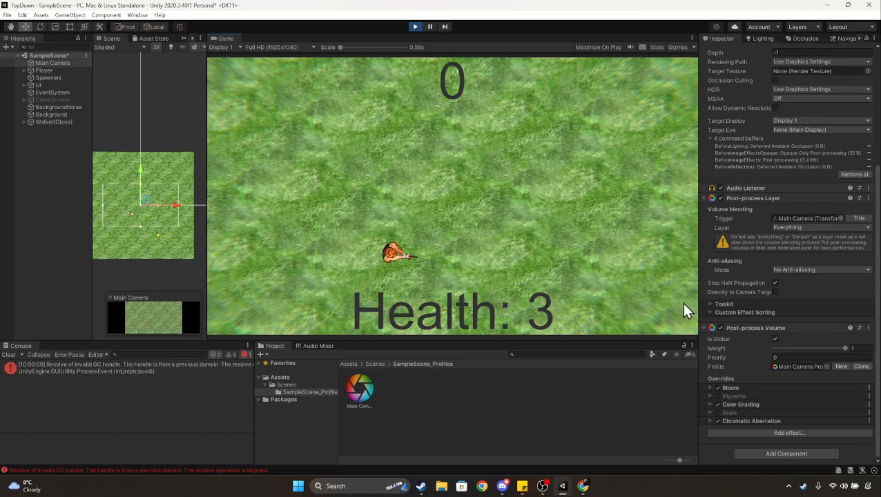
key("w")
key("a")
left_click(345, 241)
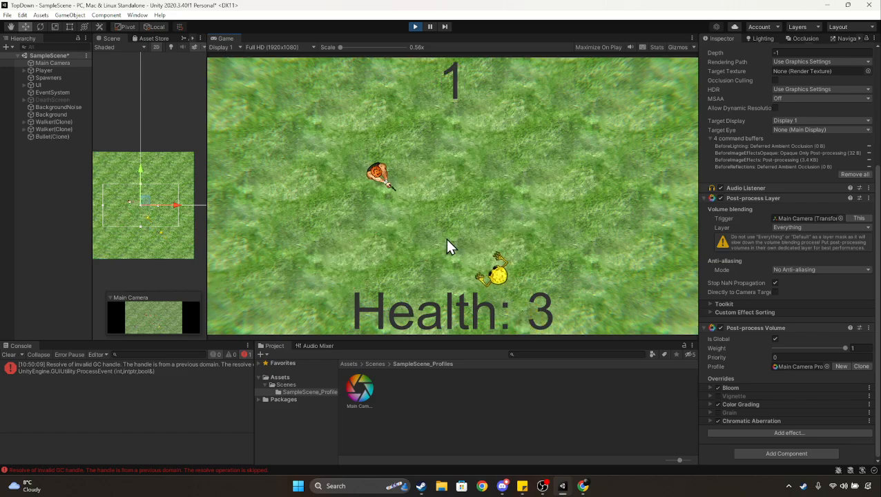
key("s")
key("d")
left_click(455, 247)
key("w")
key("a")
left_click(488, 285)
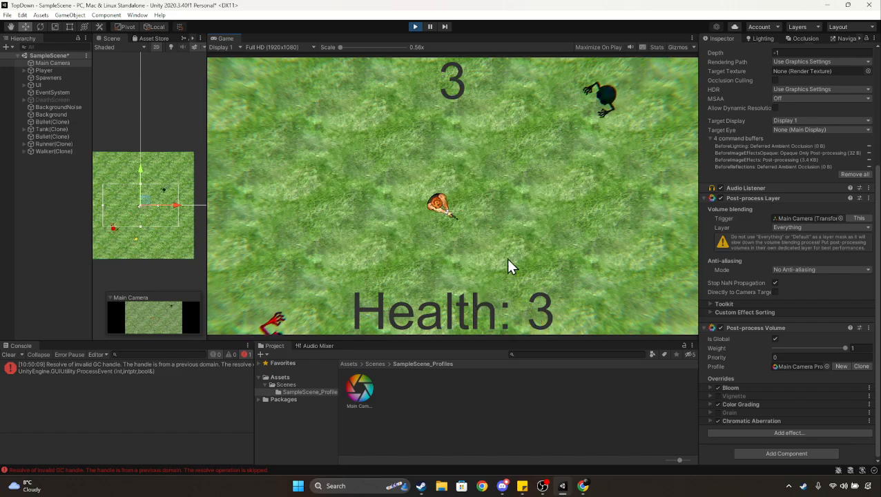
key("w")
key("d")
left_click(542, 144)
key("w")
key("s")
key("a")
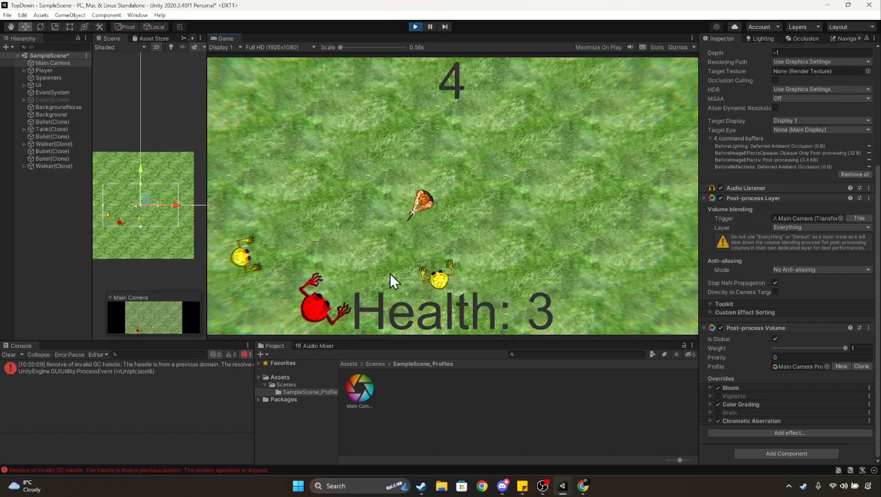
left_click(408, 264)
key("w")
key("d")
left_click(336, 273)
key("s")
left_click(336, 225)
key("w")
key("a")
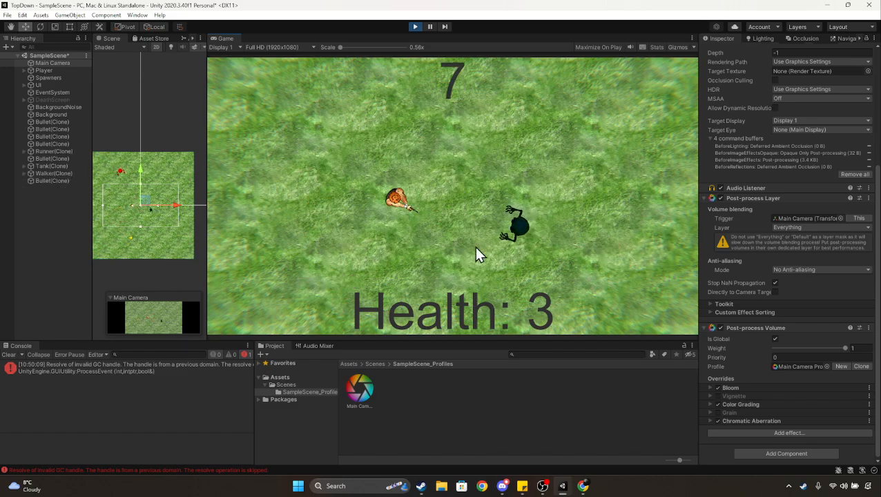
left_click(476, 235)
key("d")
key("w")
left_click(423, 267)
left_click(432, 282)
key("a")
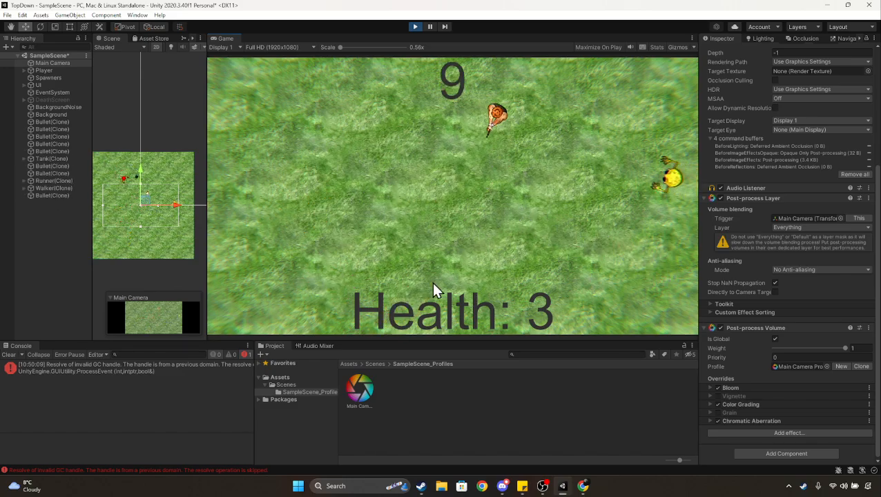
left_click(616, 173)
key("s")
key("d")
left_click(396, 159)
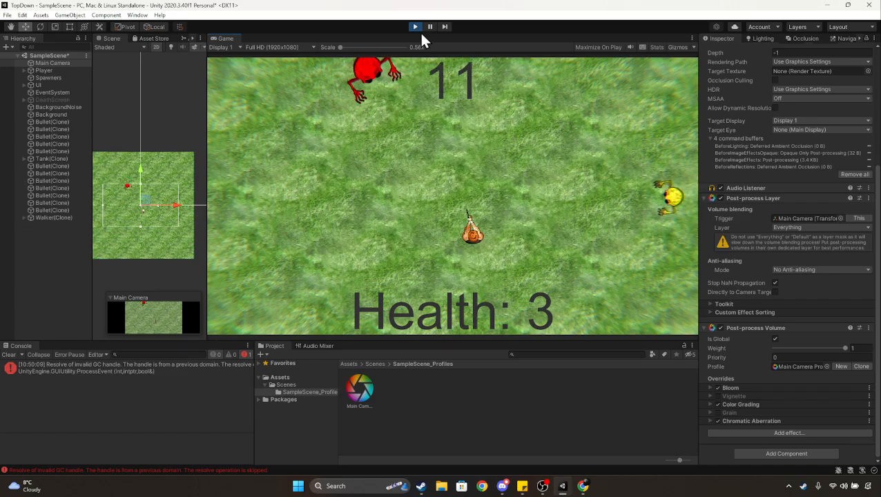
left_click(418, 30)
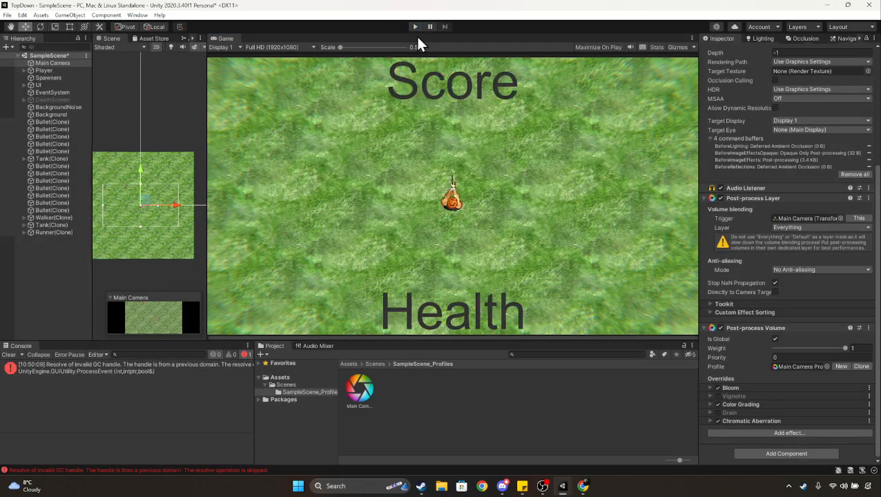
Switch the Post-process Volume component off and on again to compare the scene without and with the effects
left_click(721, 328)
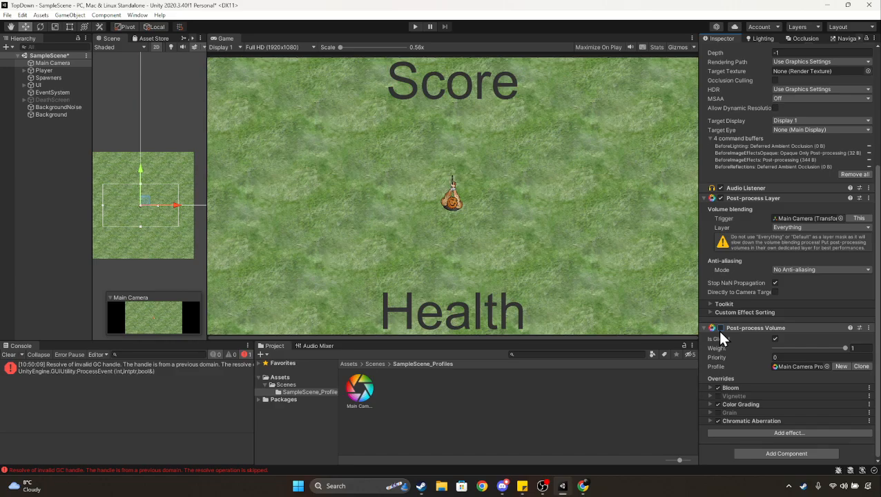
left_click(720, 329)
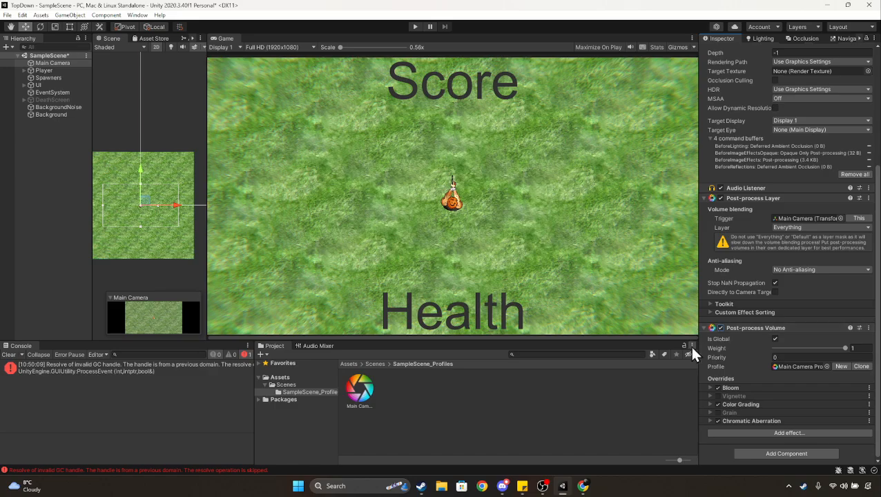
Clear the console entries and save the scene
left_click(9, 354)
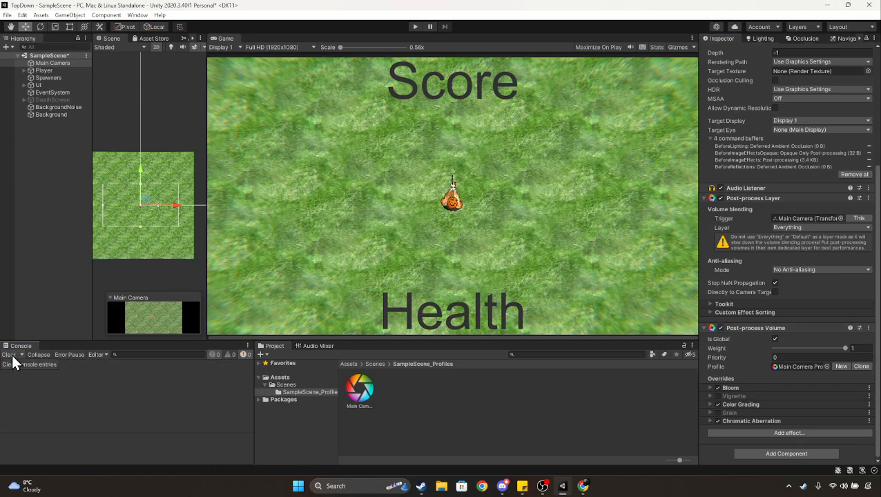
key("ctrl+s")
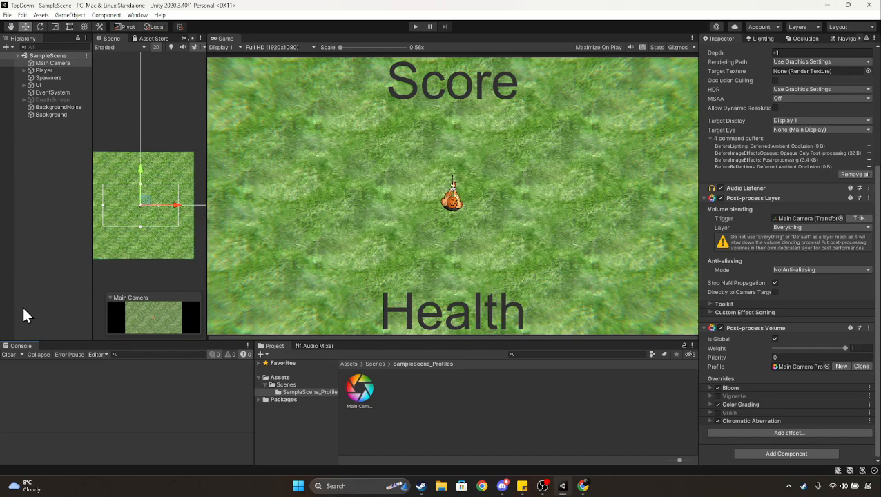